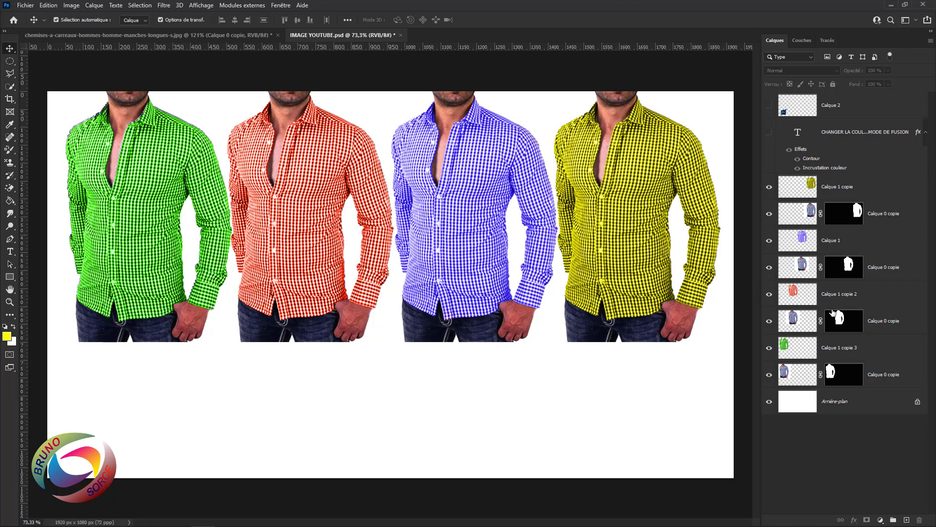
- Hide the other shirt layers and recolour the shirt on Calque 1 copie magenta with the Color Replacement tool
{"action": "left_click_drag", "start_coordinate": [770, 219], "coordinate": [770, 375]}
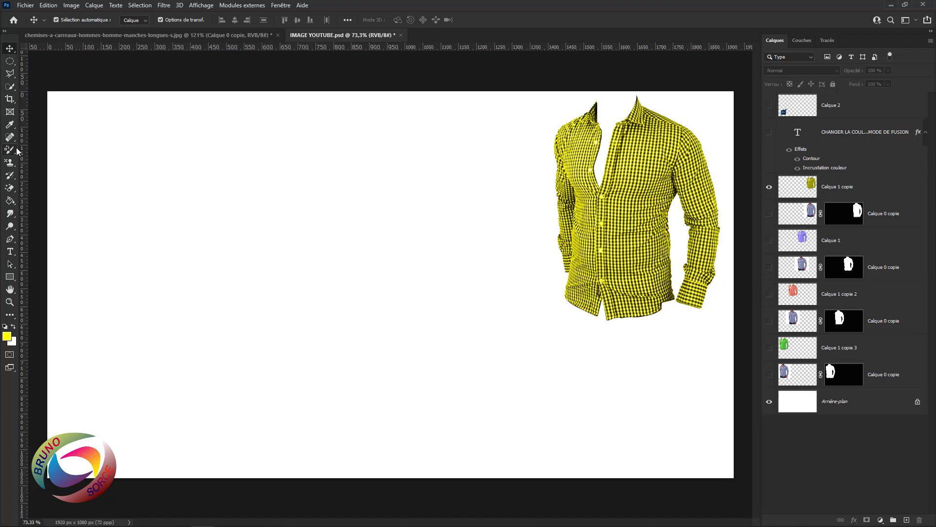
{"action": "left_click_drag", "start_coordinate": [9, 150], "coordinate": [65, 172]}
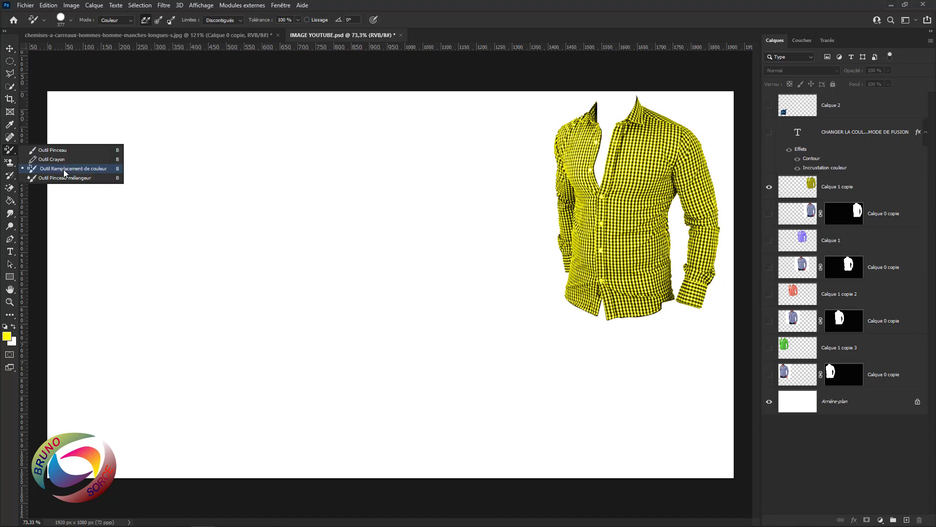
{"action": "left_click", "coordinate": [65, 172]}
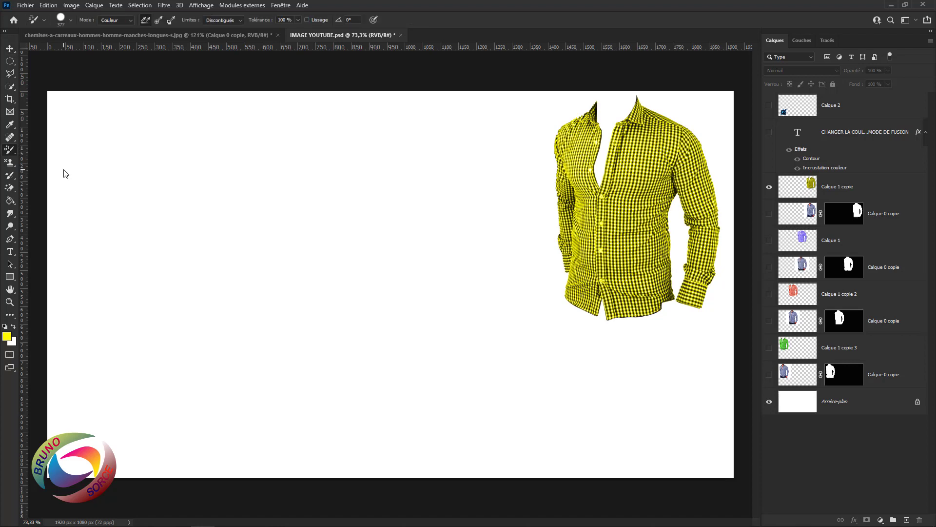
{"action": "left_click", "coordinate": [7, 336]}
{"action": "left_click", "coordinate": [597, 63]}
{"action": "left_click", "coordinate": [695, 39]}
{"action": "left_click", "coordinate": [837, 186]}
{"action": "mouse_move", "coordinate": [576, 143]}
{"action": "left_mouse_down"}
{"action": "mouse_move", "coordinate": [588, 240]}
{"action": "mouse_move", "coordinate": [653, 304]}
{"action": "mouse_move", "coordinate": [676, 220]}
{"action": "mouse_move", "coordinate": [665, 115]}
{"action": "mouse_move", "coordinate": [599, 151]}
{"action": "left_mouse_up"}
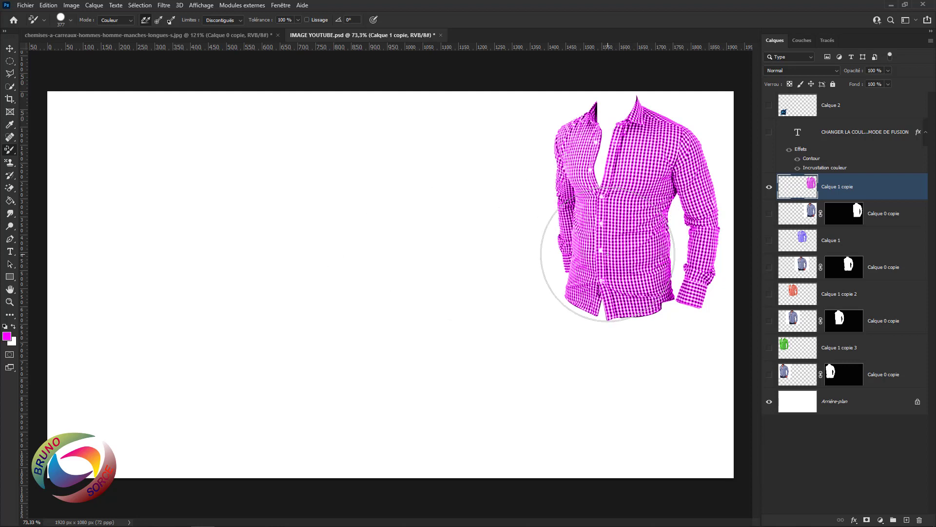
- In the chemises-a-carreaux image, erase the white background around the man and between his arm and torso with the Magic Eraser
{"action": "left_click", "coordinate": [159, 41]}
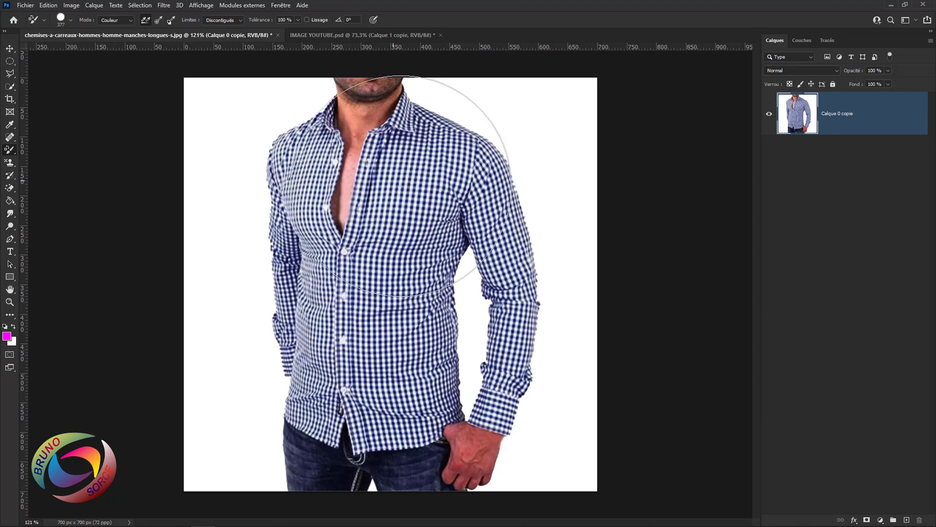
{"action": "left_click", "coordinate": [14, 48]}
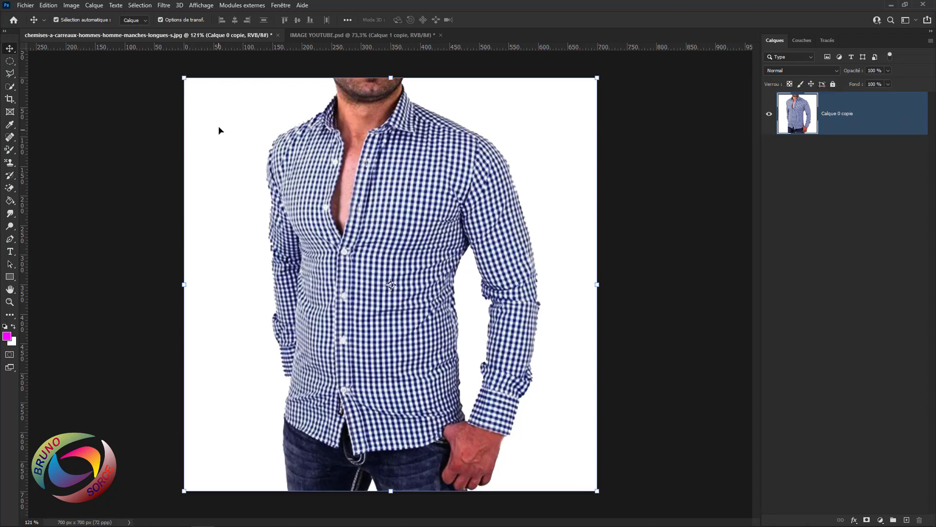
{"action": "left_click", "coordinate": [9, 187]}
{"action": "left_click", "coordinate": [48, 206]}
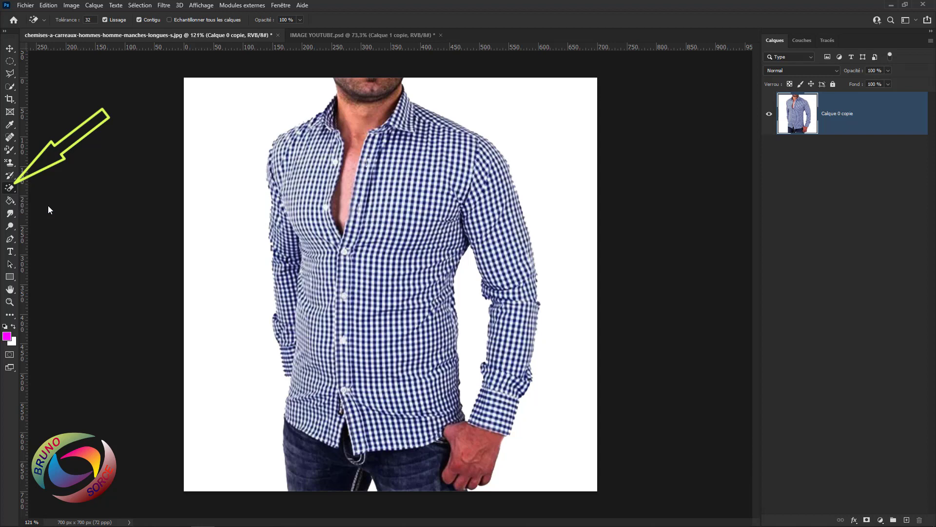
{"action": "left_click", "coordinate": [223, 117]}
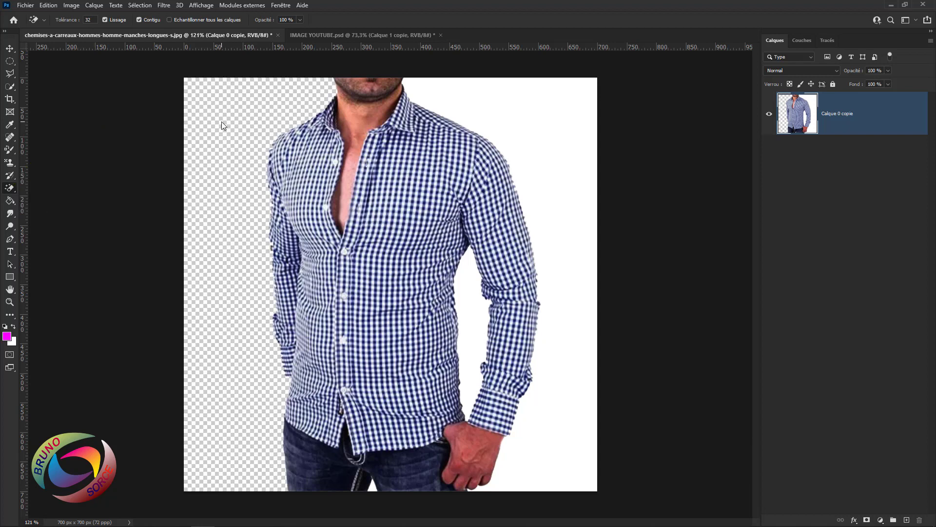
{"action": "left_click", "coordinate": [565, 118]}
{"action": "left_click", "coordinate": [467, 319]}
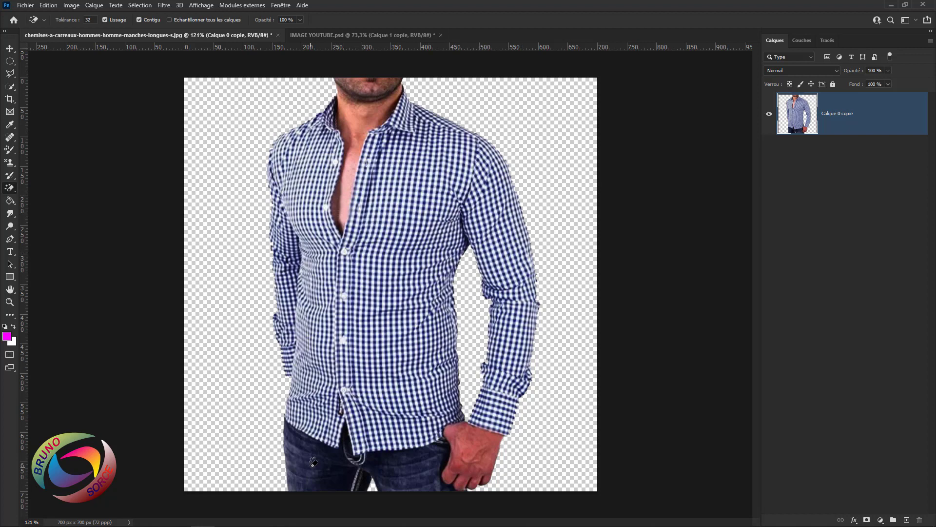
- Draw a closed Pen path around the shirt, tracing the collar, neck opening, hem and cuff closely and passing loosely outside the sleeves
{"action": "right_click", "coordinate": [9, 73]}
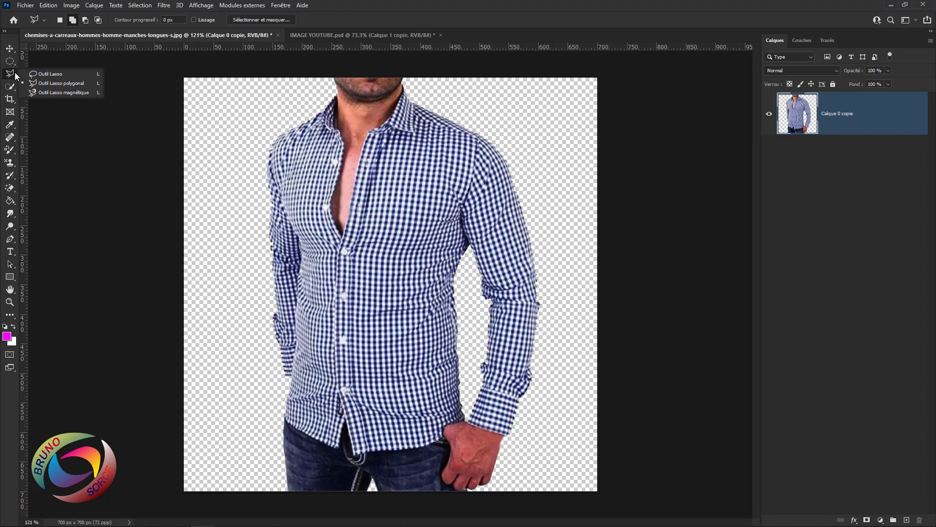
{"action": "left_click", "coordinate": [39, 81]}
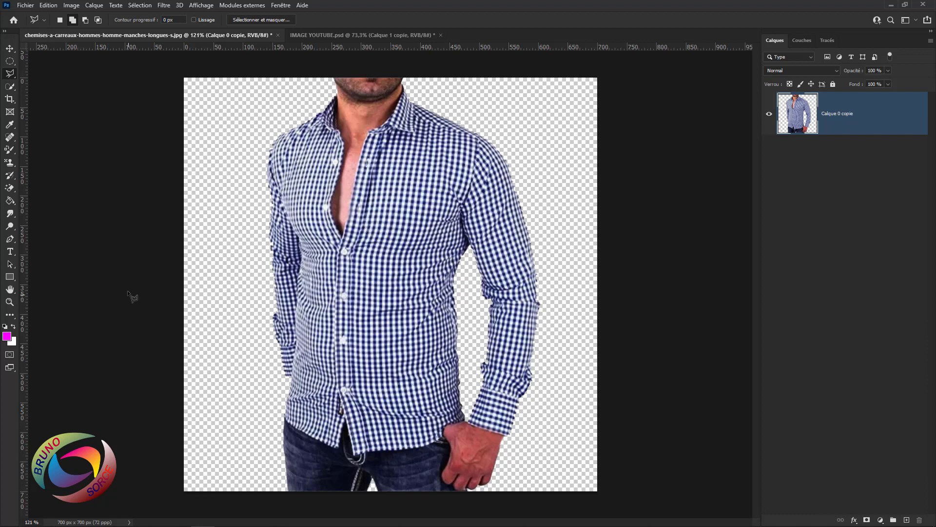
{"action": "left_click", "coordinate": [10, 239]}
{"action": "right_click", "coordinate": [10, 239]}
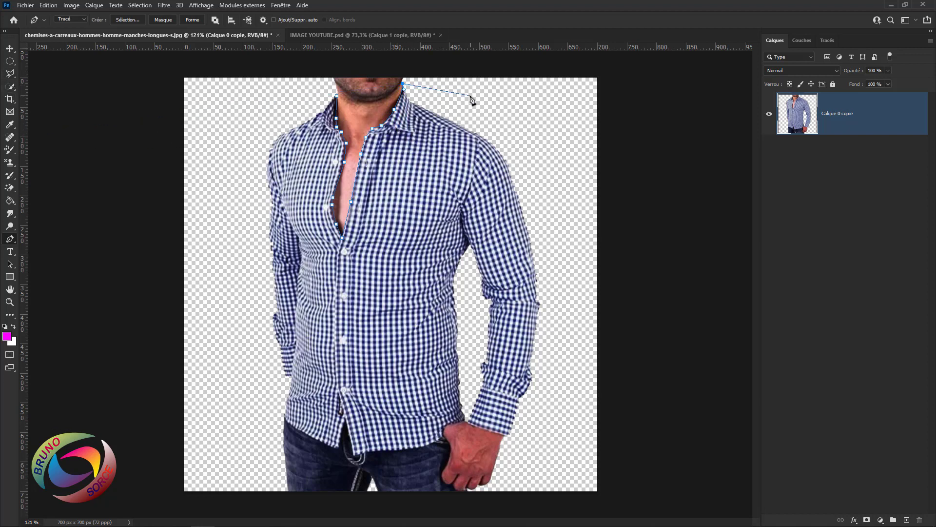
{"action": "left_click", "coordinate": [556, 155]}
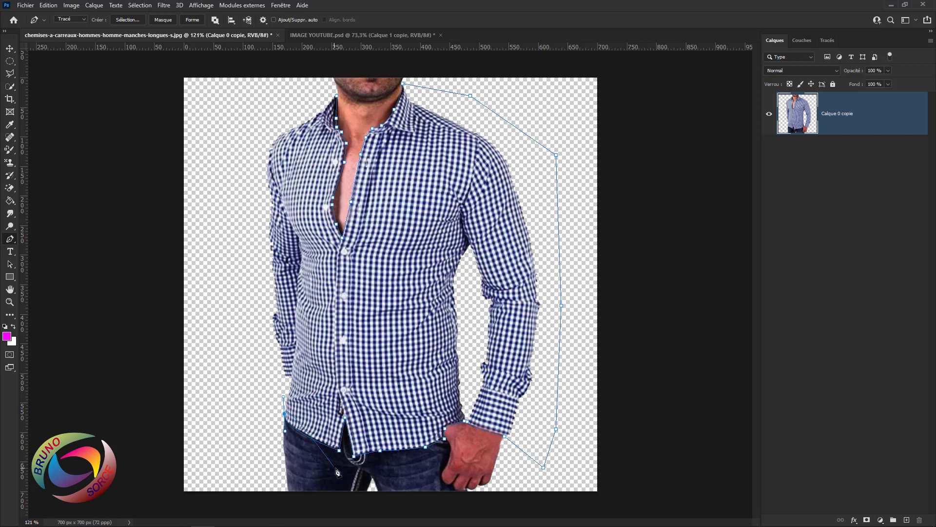
{"action": "left_click", "coordinate": [284, 413]}
{"action": "left_click", "coordinate": [230, 360]}
{"action": "left_click", "coordinate": [190, 162]}
{"action": "left_click", "coordinate": [217, 105]}
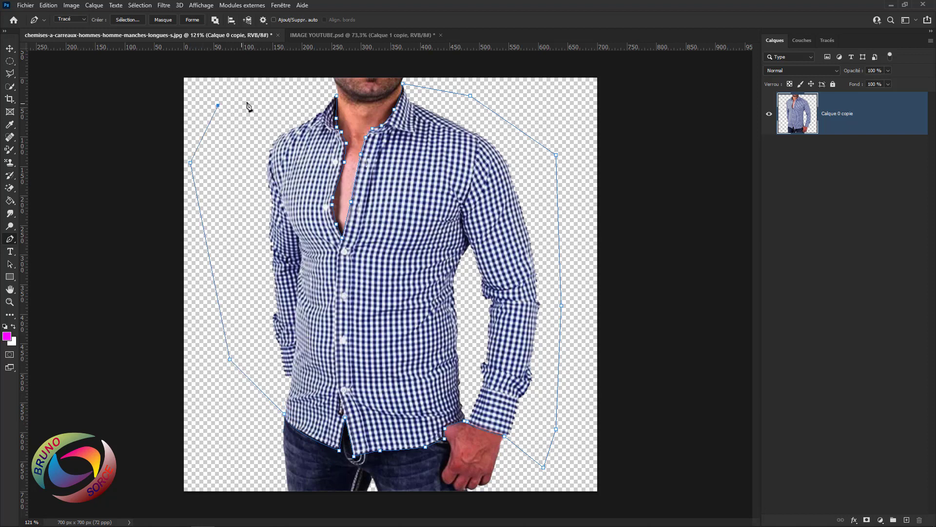
{"action": "left_click", "coordinate": [337, 97]}
- Convert the path into a new selection with 0 px feather and copy the selected shirt onto its own layer
{"action": "right_click", "coordinate": [377, 198]}
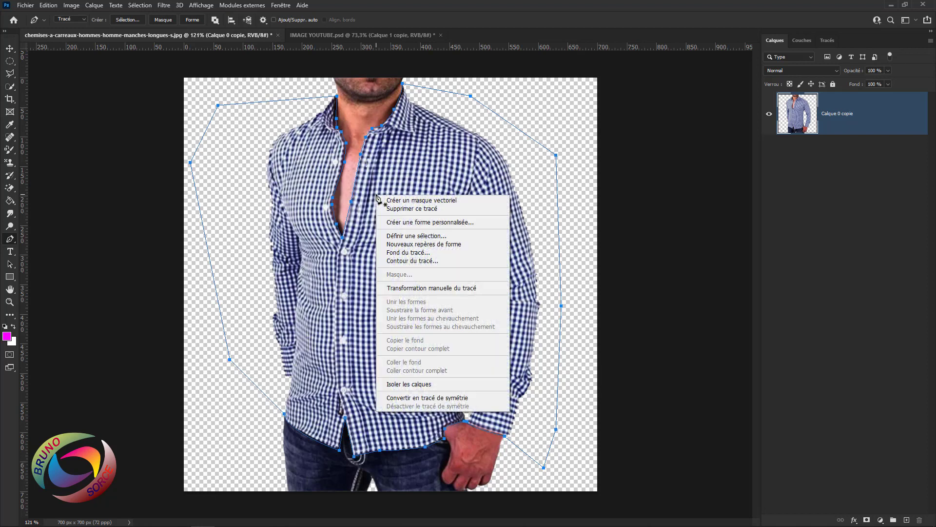
{"action": "left_click", "coordinate": [404, 237]}
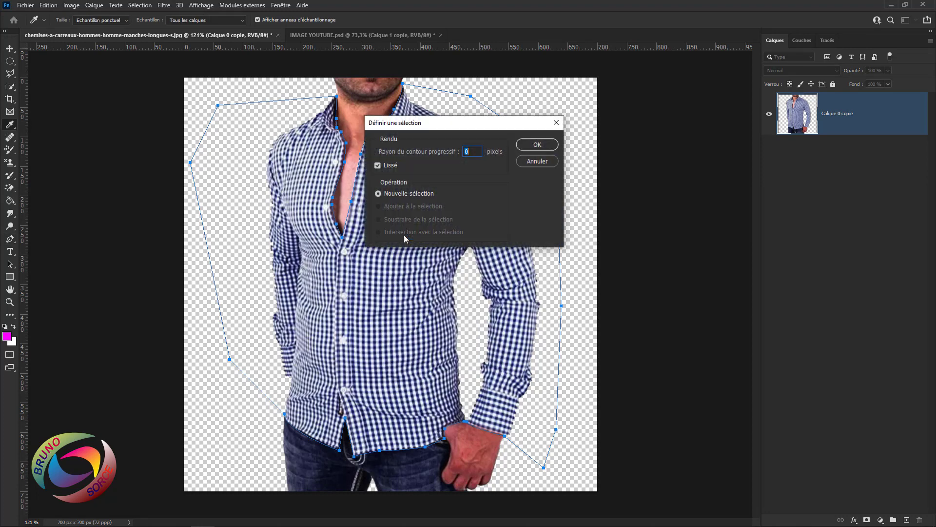
{"action": "left_click", "coordinate": [537, 145]}
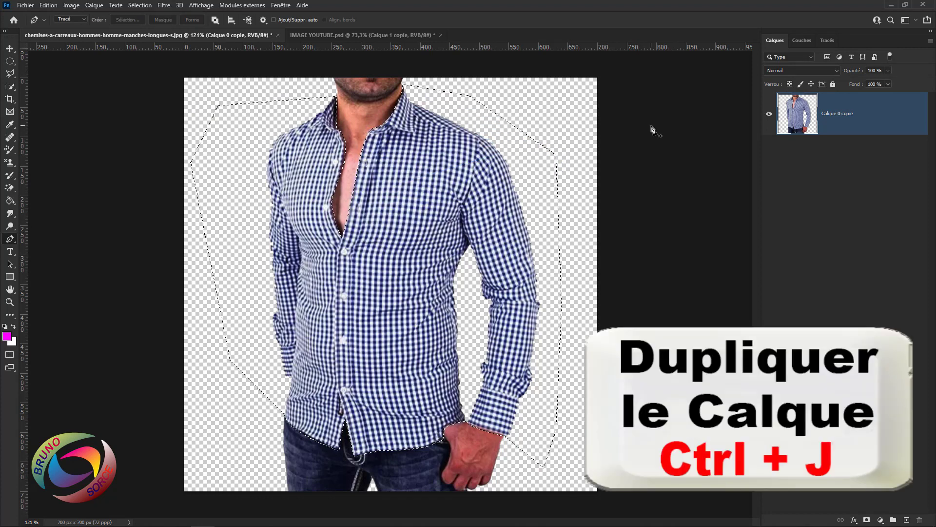
{"action": "key", "text": "ctrl+j"}
{"action": "key", "text": "v"}
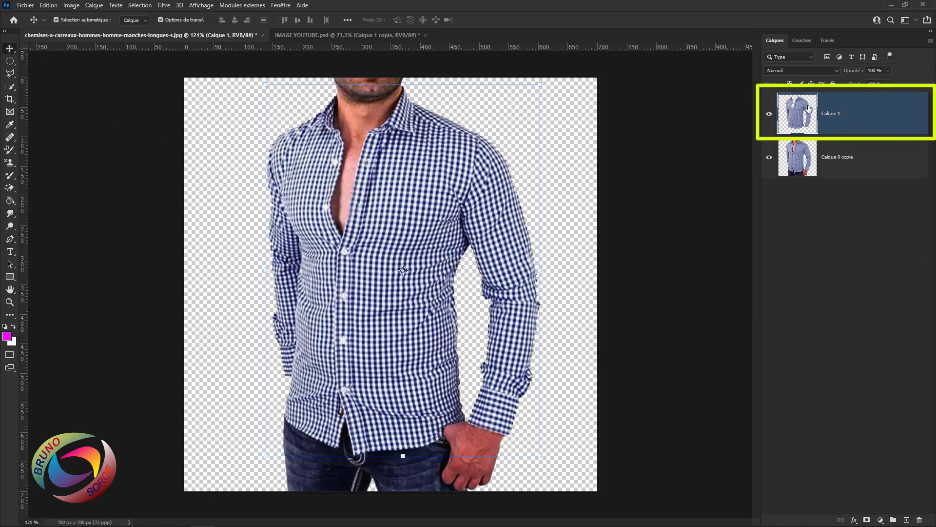
{"action": "left_click", "coordinate": [769, 157]}
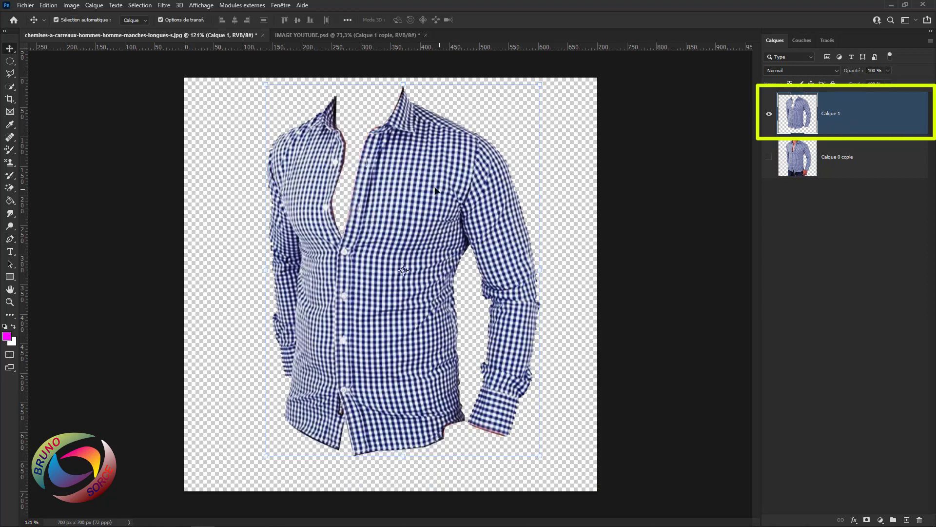
{"action": "left_click", "coordinate": [769, 158]}
- Set up the Color Replacement tool with Couleur mode, Discontiguës limits and 100% tolerance
{"action": "left_click", "coordinate": [9, 150]}
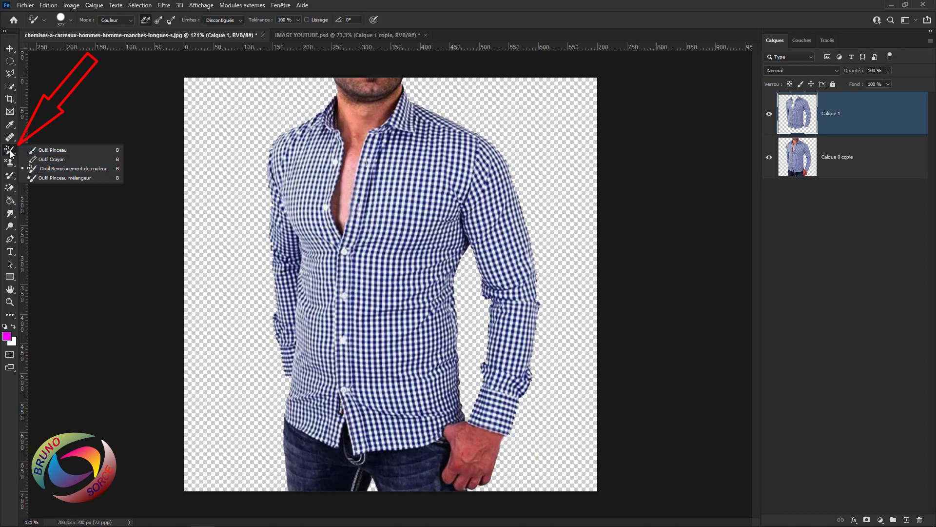
{"action": "left_click", "coordinate": [60, 168]}
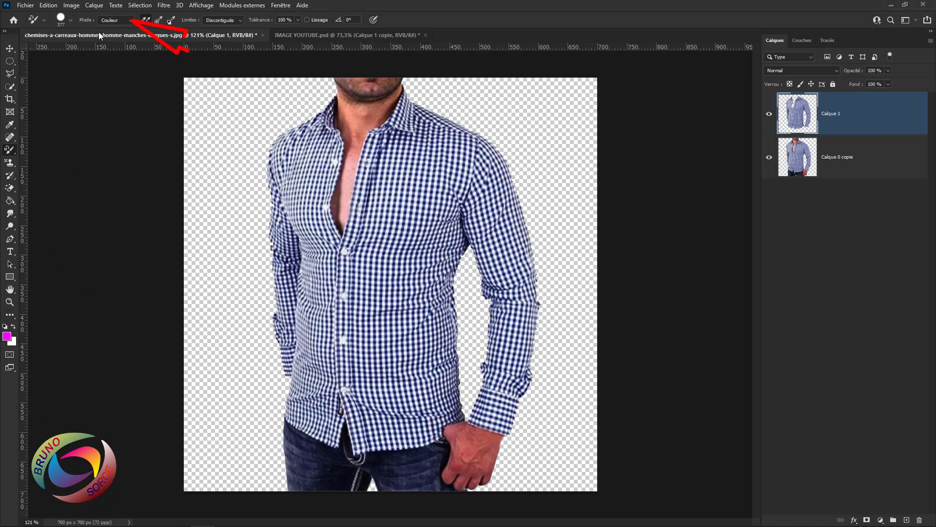
{"action": "left_click", "coordinate": [130, 20]}
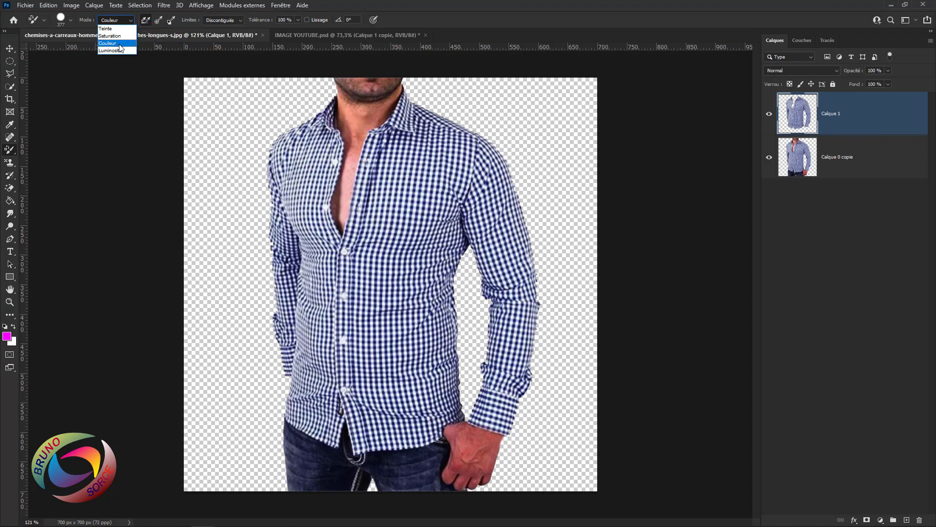
{"action": "left_click", "coordinate": [119, 43]}
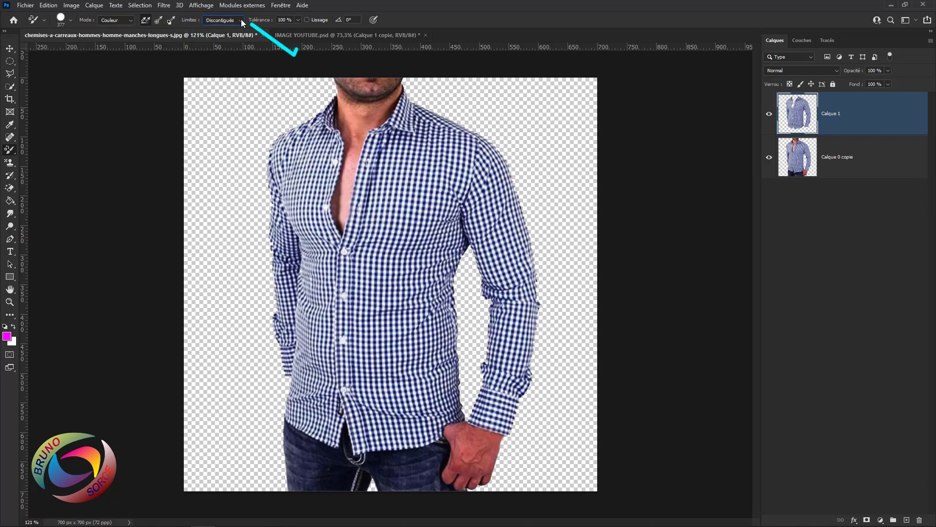
{"action": "left_click", "coordinate": [223, 20]}
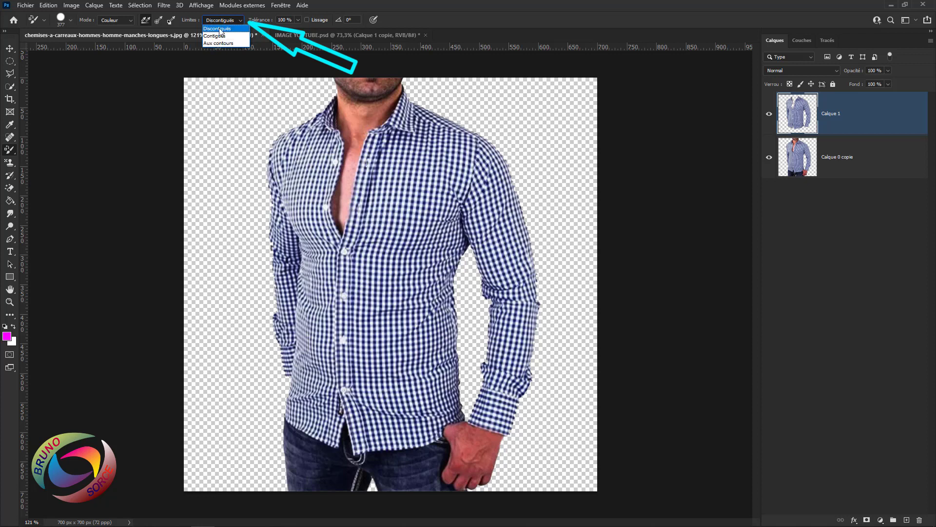
{"action": "left_click", "coordinate": [220, 29]}
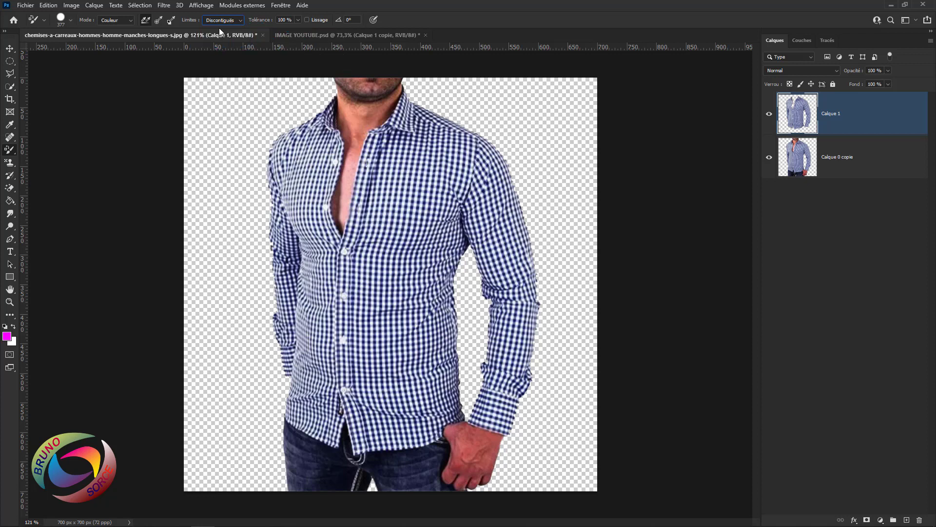
{"action": "left_click", "coordinate": [272, 21]}
- Paint the whole shirt on Calque 1 magenta (ff00fc) with the Color Replacement tool, covering any missed spots
{"action": "left_click", "coordinate": [7, 336]}
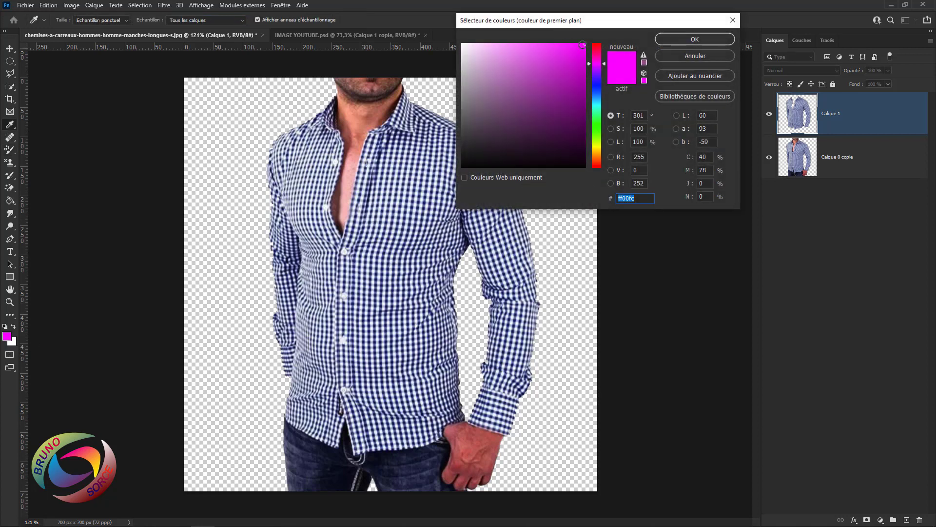
{"action": "left_click", "coordinate": [693, 40]}
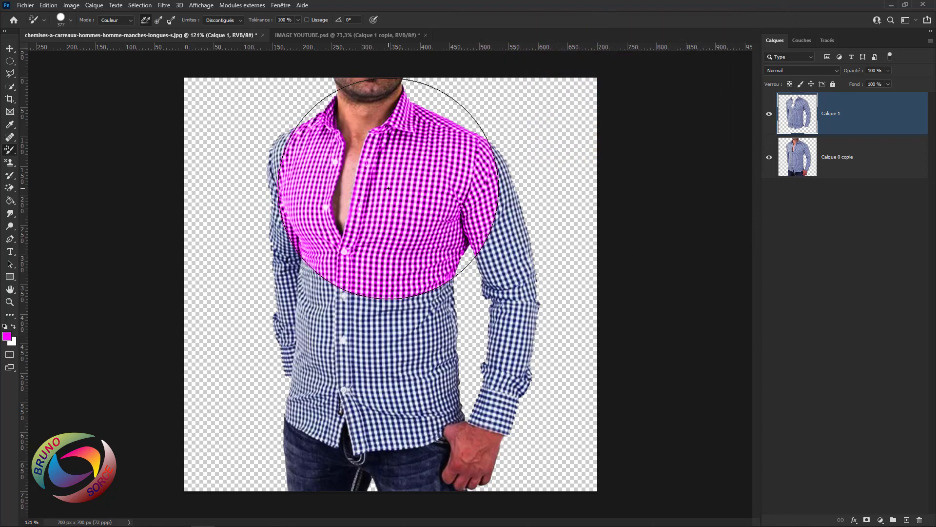
{"action": "mouse_move", "coordinate": [388, 188]}
{"action": "left_mouse_down"}
{"action": "mouse_move", "coordinate": [311, 194]}
{"action": "mouse_move", "coordinate": [305, 392]}
{"action": "mouse_move", "coordinate": [366, 415]}
{"action": "mouse_move", "coordinate": [477, 425]}
{"action": "mouse_move", "coordinate": [511, 212]}
{"action": "left_mouse_up"}
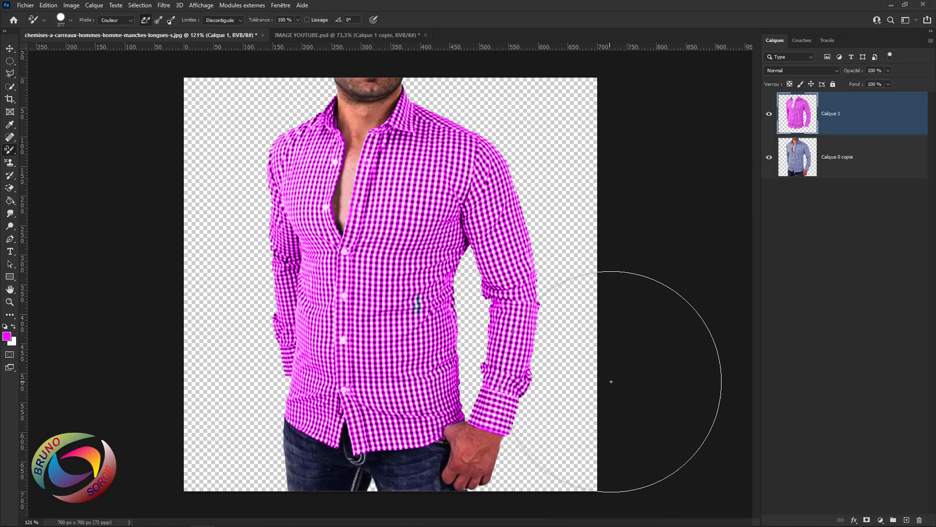
{"action": "left_click", "coordinate": [409, 325]}
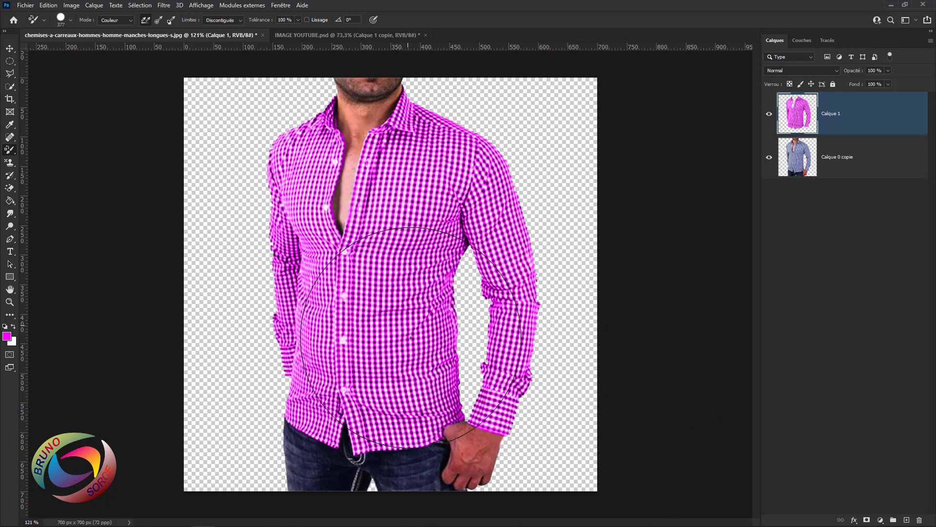
- Set the foreground colour to green (00ff30) and repaint the entire shirt on Calque 1 with it
{"action": "left_click", "coordinate": [7, 336]}
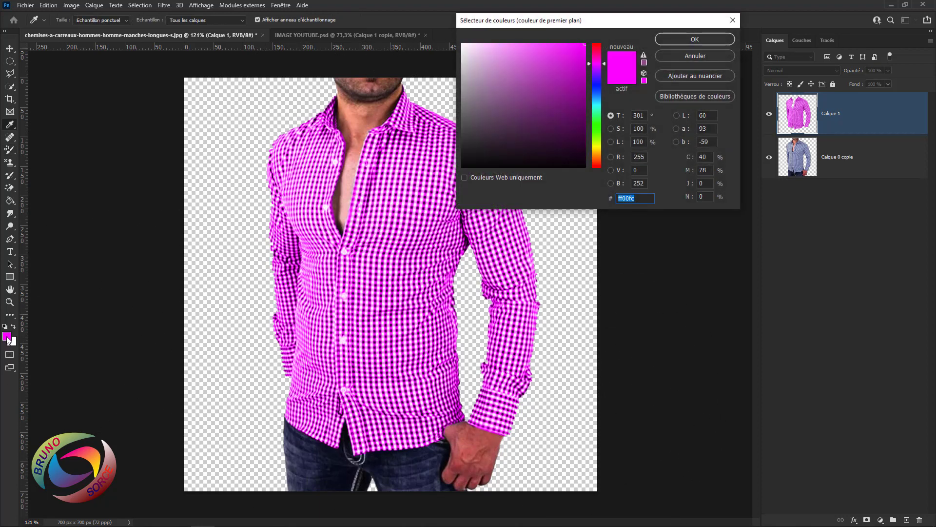
{"action": "left_click", "coordinate": [597, 122]}
{"action": "left_click", "coordinate": [695, 40]}
{"action": "key", "text": "b"}
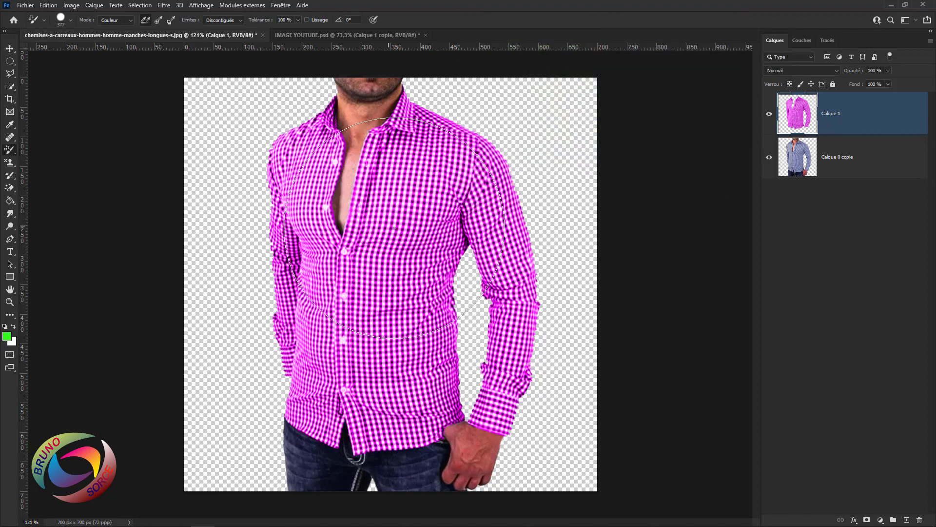
{"action": "mouse_move", "coordinate": [487, 195]}
{"action": "left_mouse_down"}
{"action": "mouse_move", "coordinate": [424, 176]}
{"action": "mouse_move", "coordinate": [306, 172]}
{"action": "mouse_move", "coordinate": [292, 482]}
{"action": "mouse_move", "coordinate": [518, 254]}
{"action": "mouse_move", "coordinate": [483, 409]}
{"action": "mouse_move", "coordinate": [608, 173]}
{"action": "left_mouse_up"}
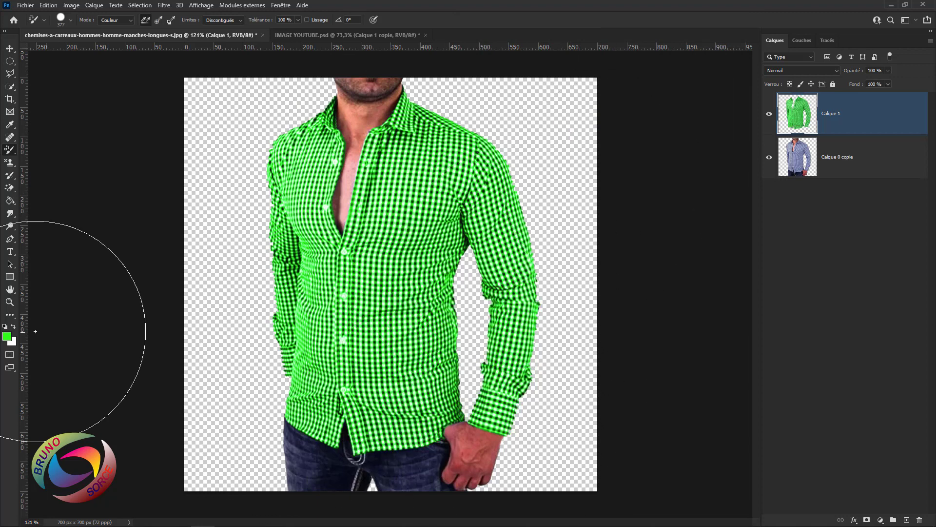
- Set the foreground colour to yellow (ffea00) and repaint the entire shirt on Calque 1 with it
{"action": "left_click", "coordinate": [6, 336]}
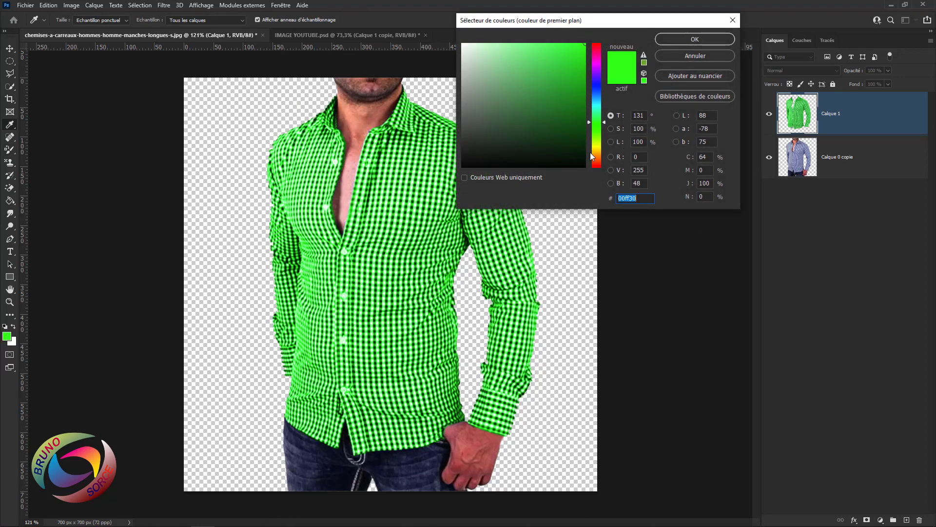
{"action": "left_click", "coordinate": [595, 148]}
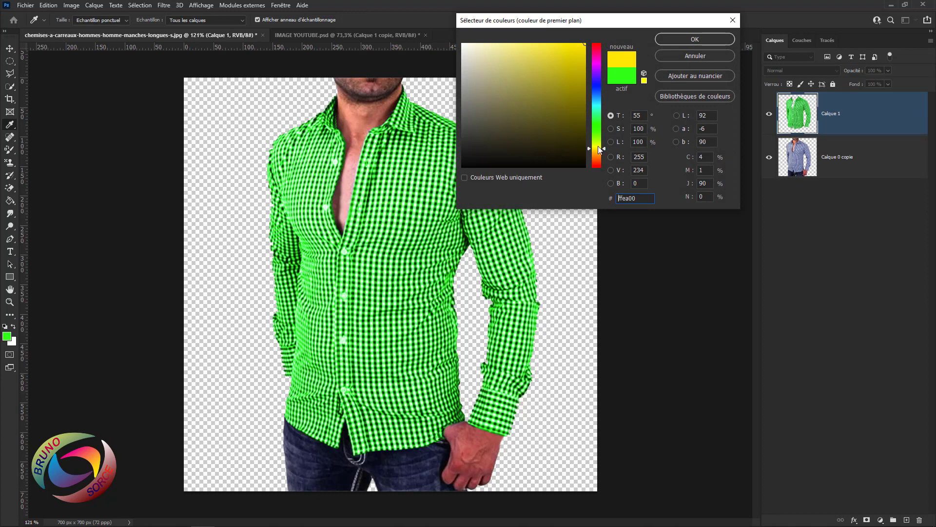
{"action": "left_click", "coordinate": [697, 39]}
{"action": "mouse_move", "coordinate": [507, 117]}
{"action": "left_mouse_down"}
{"action": "mouse_move", "coordinate": [482, 136]}
{"action": "mouse_move", "coordinate": [292, 176]}
{"action": "mouse_move", "coordinate": [305, 412]}
{"action": "mouse_move", "coordinate": [449, 156]}
{"action": "mouse_move", "coordinate": [456, 327]}
{"action": "mouse_move", "coordinate": [441, 441]}
{"action": "mouse_move", "coordinate": [484, 463]}
{"action": "left_mouse_up"}
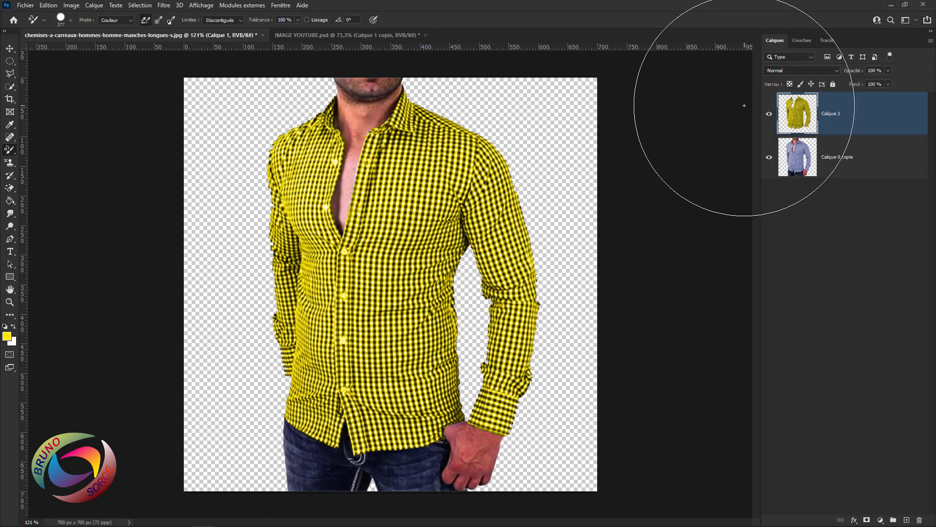
{"action": "left_click", "coordinate": [10, 48]}
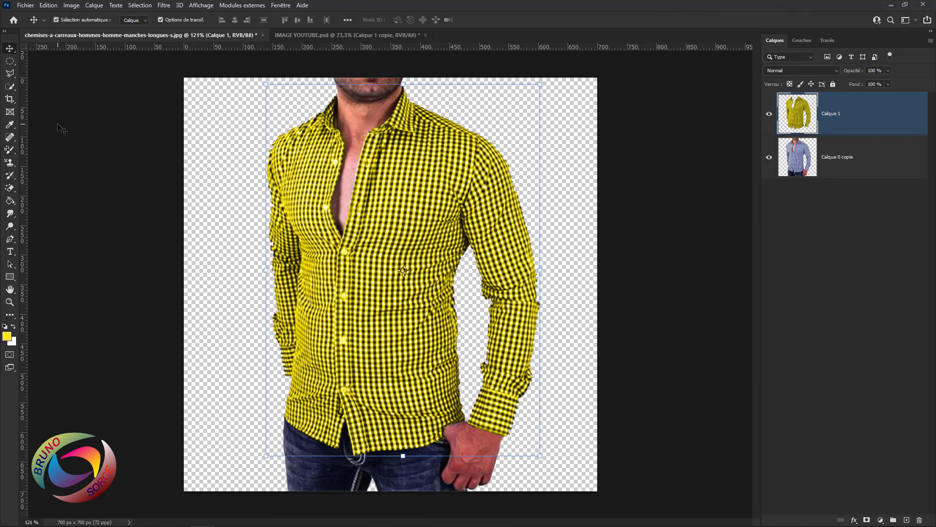